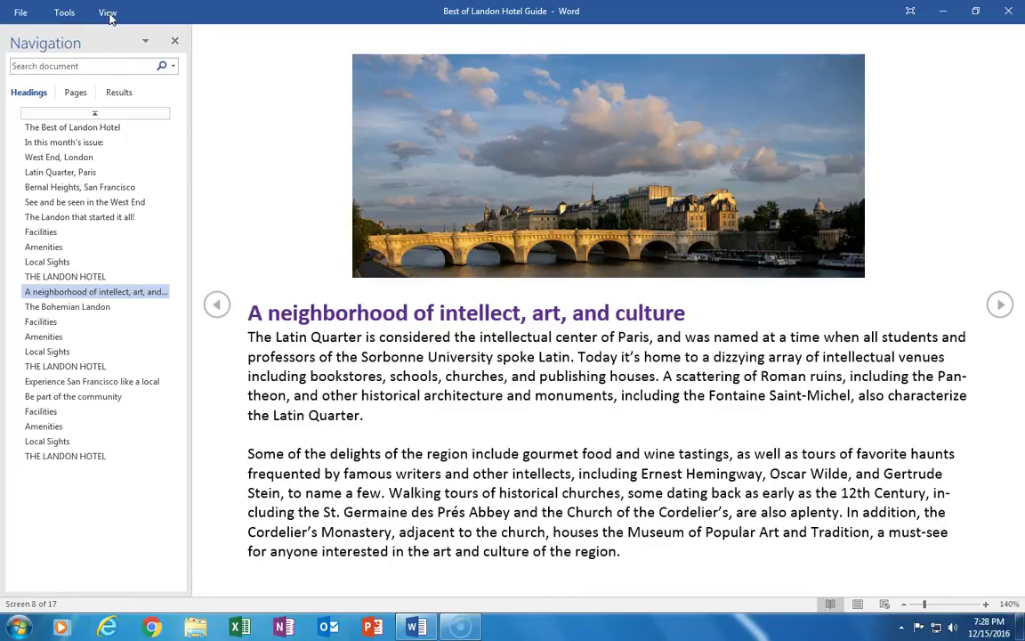
# - Change the hotel guide's Read Mode display to Paper Layout
pyautogui.click(108, 13)
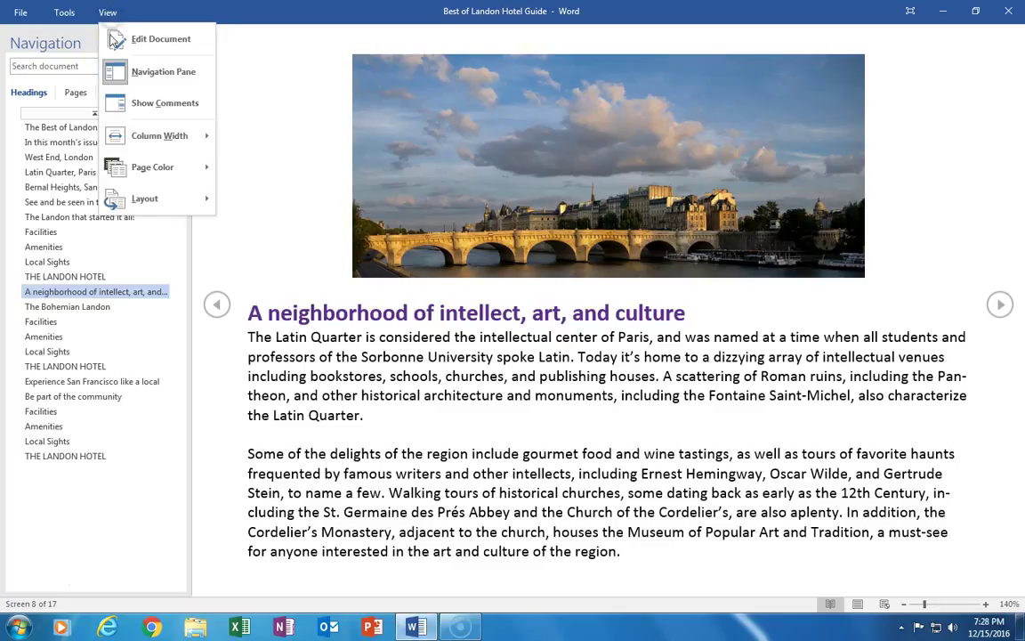
pyautogui.click(120, 206)
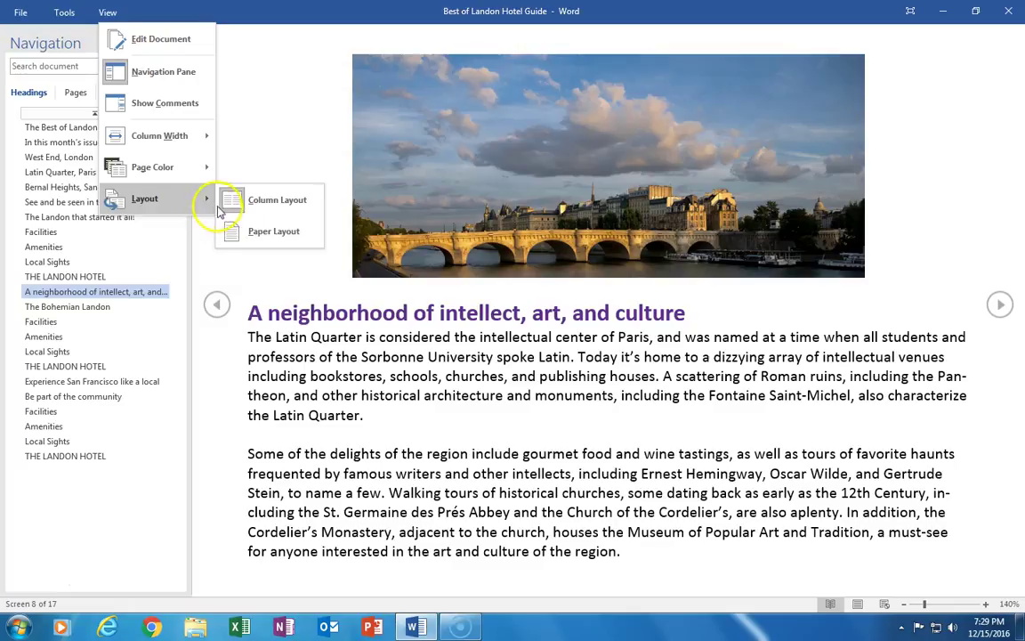
pyautogui.click(256, 233)
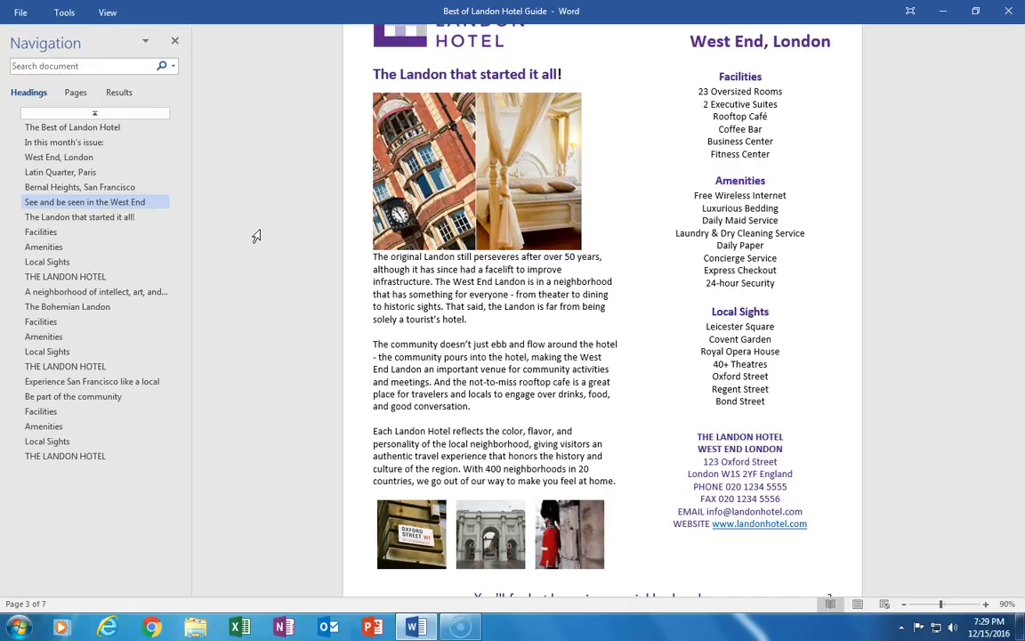
# - Leave Read Mode and return the hotel guide to editing in Print Layout
pyautogui.click(106, 16)
pyautogui.click(129, 41)
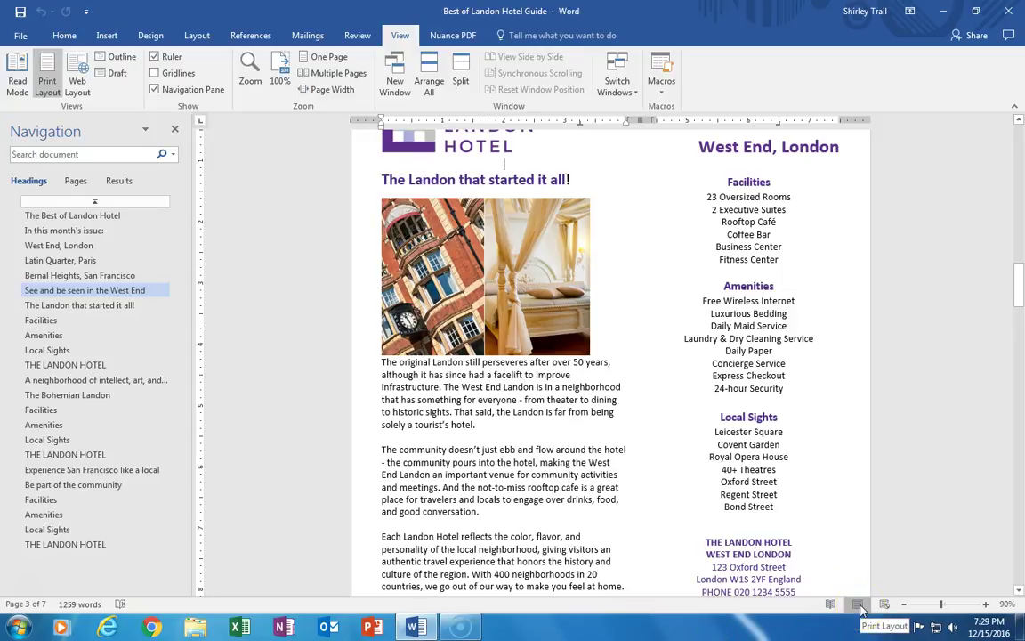
pyautogui.click(914, 623)
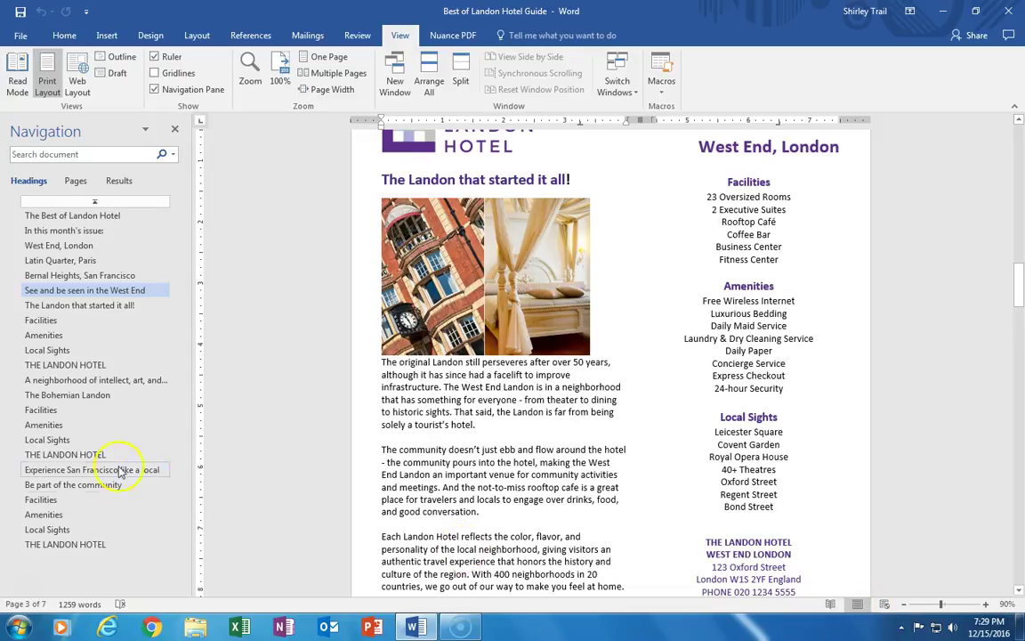
# - Close the Best of Landon Hotel Guide document while keeping the program open
pyautogui.click(11, 40)
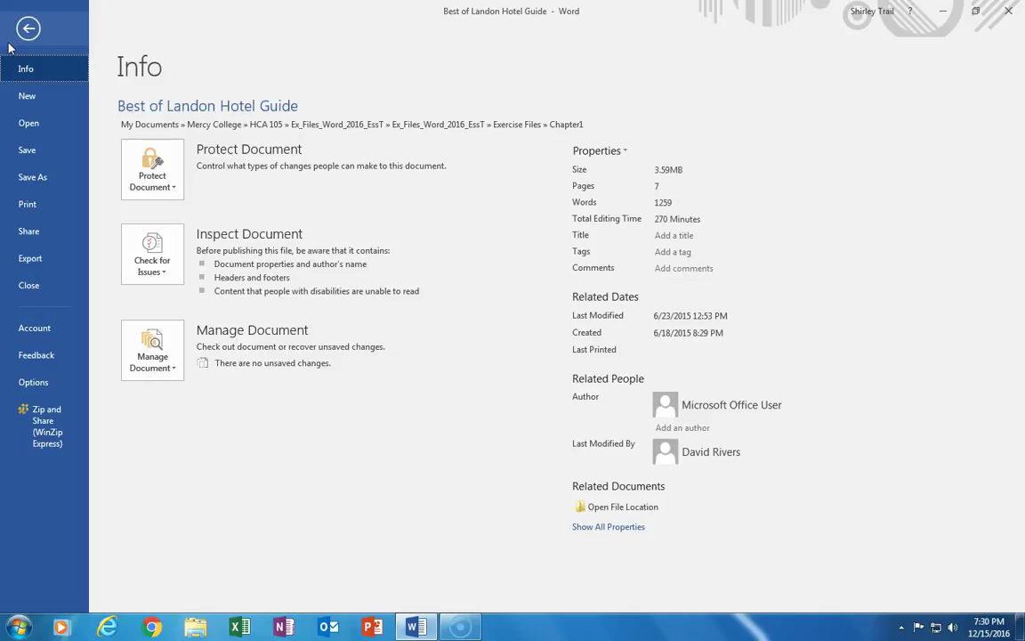
pyautogui.click(27, 29)
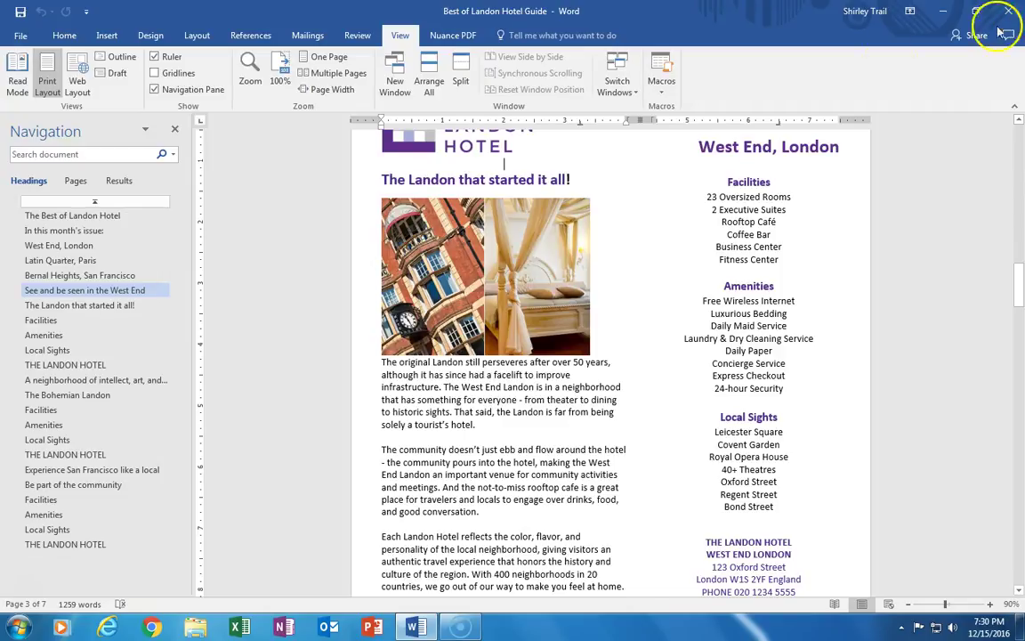
pyautogui.click(20, 36)
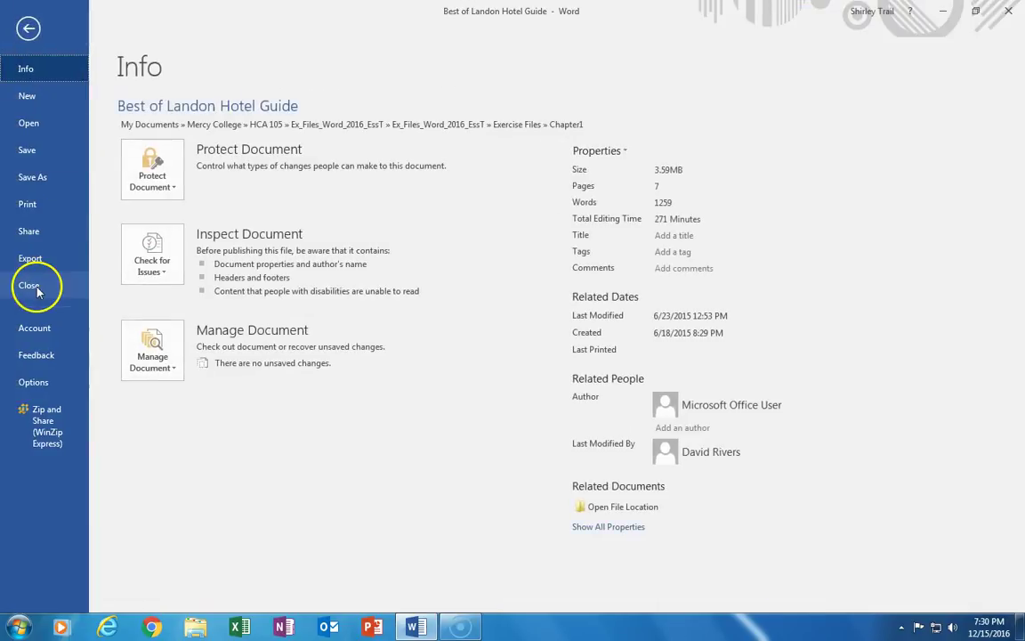
pyautogui.click(33, 287)
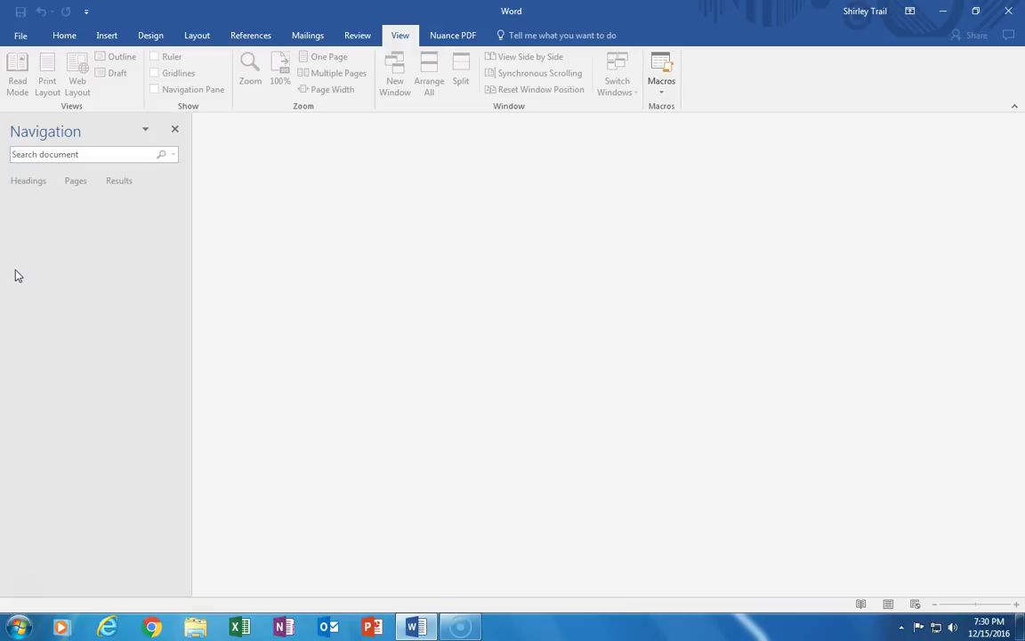
# - Open the Word document LandonHotel_press_release from the Chapter1 exercise folder
pyautogui.click(20, 36)
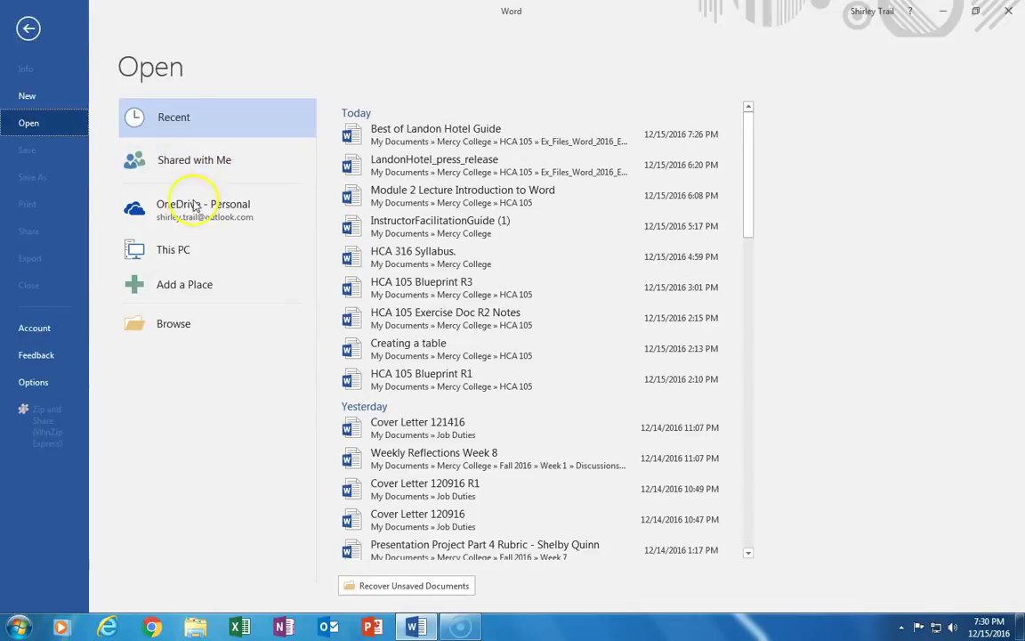
pyautogui.click(172, 326)
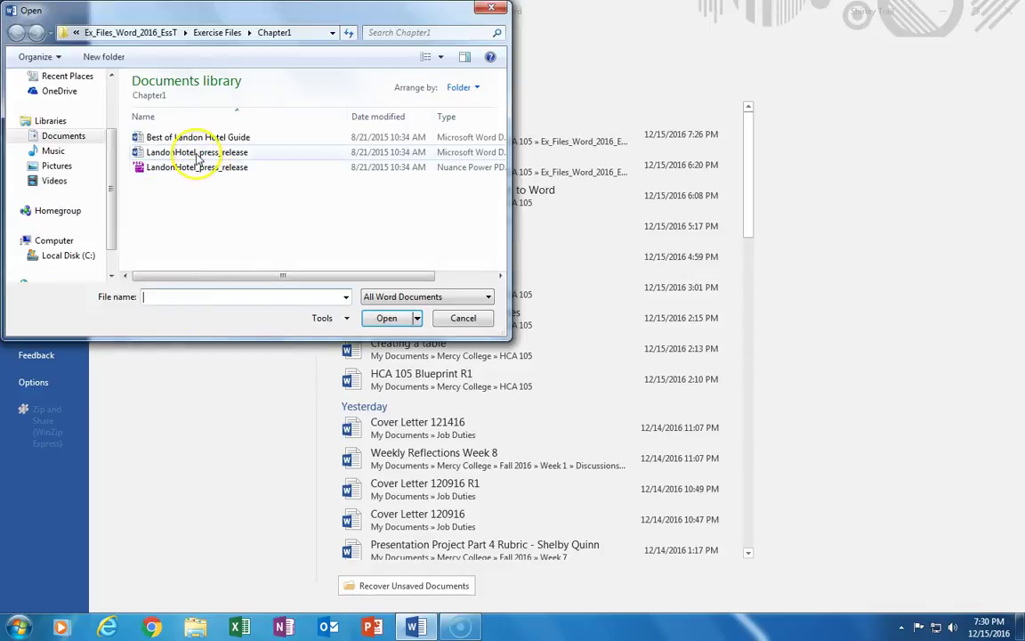
pyautogui.click(197, 153)
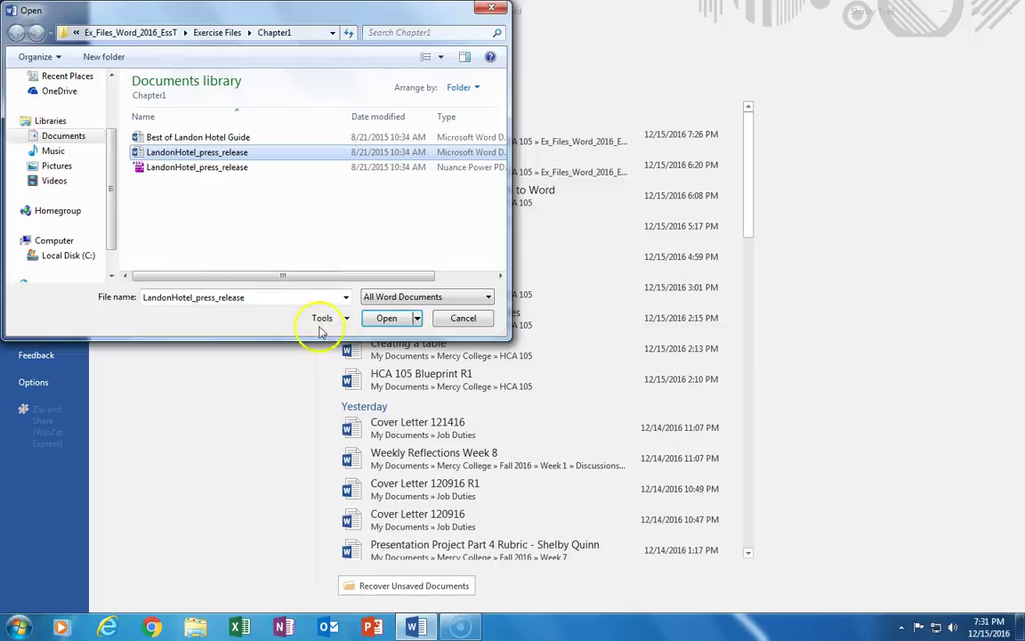
pyautogui.click(386, 319)
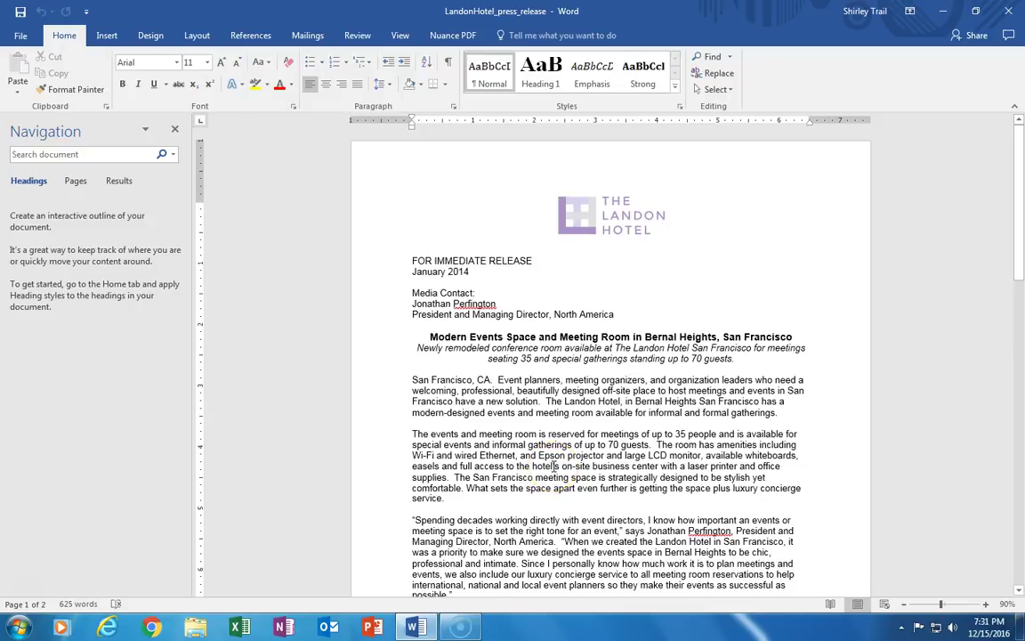
# - Show the press release in Read Mode with Column Layout and page through it to the end
pyautogui.click(543, 457)
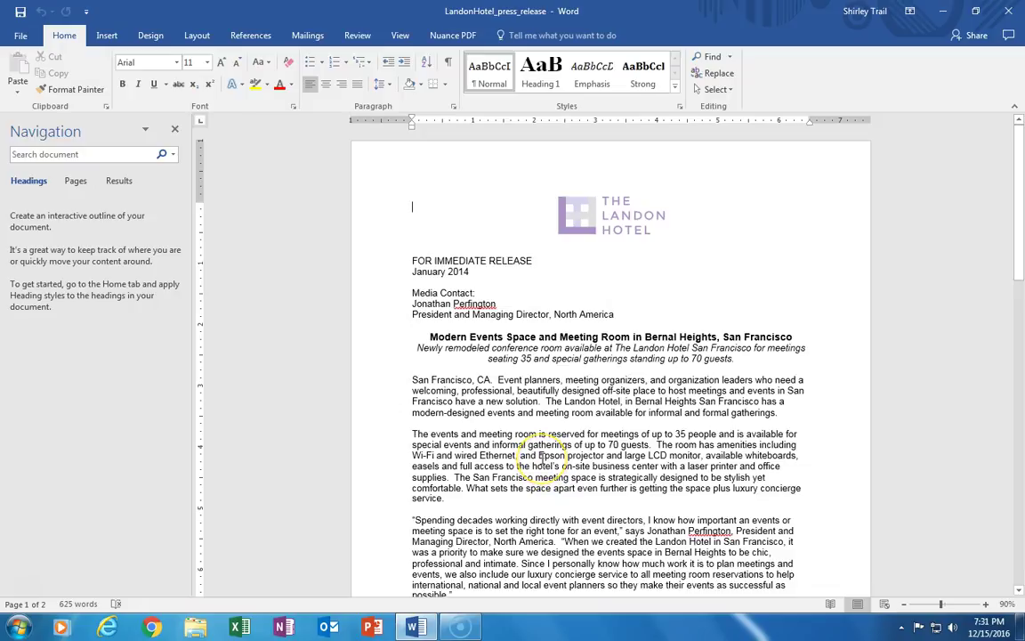
pyautogui.click(831, 604)
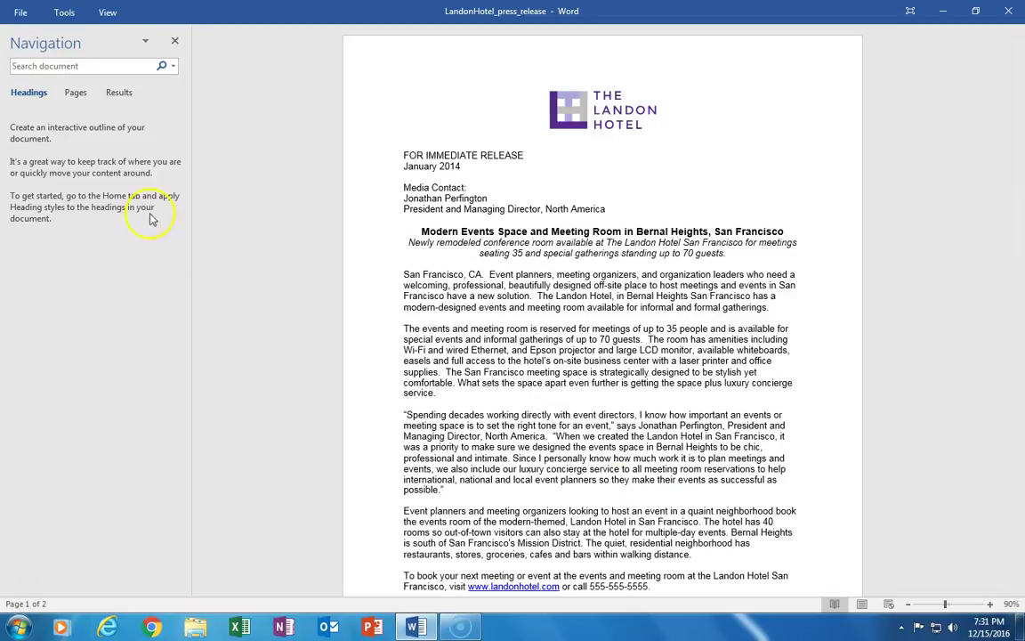
pyautogui.click(106, 12)
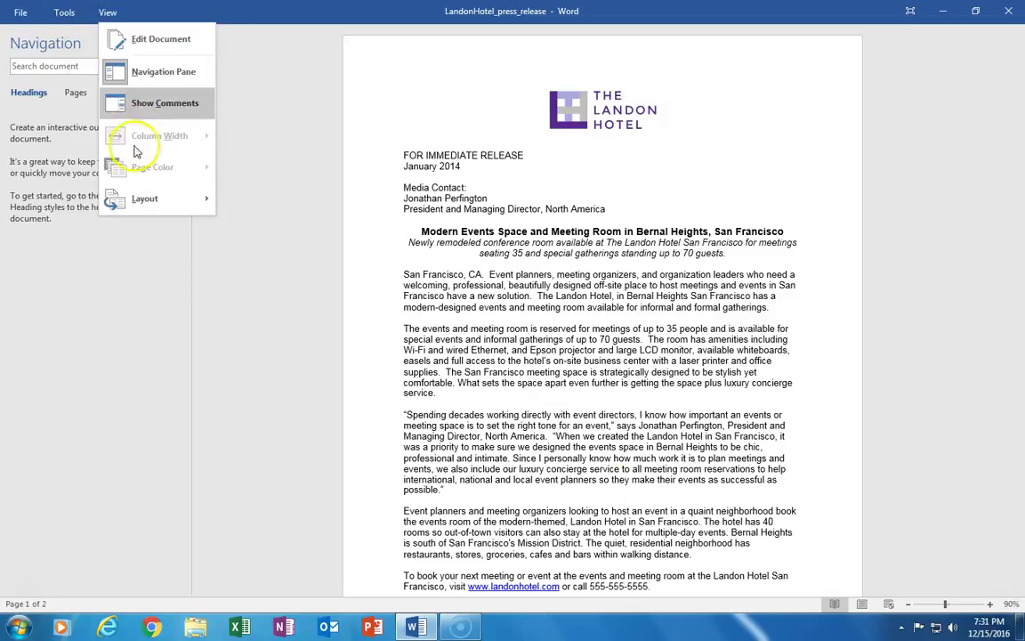
pyautogui.moveTo(132, 212)
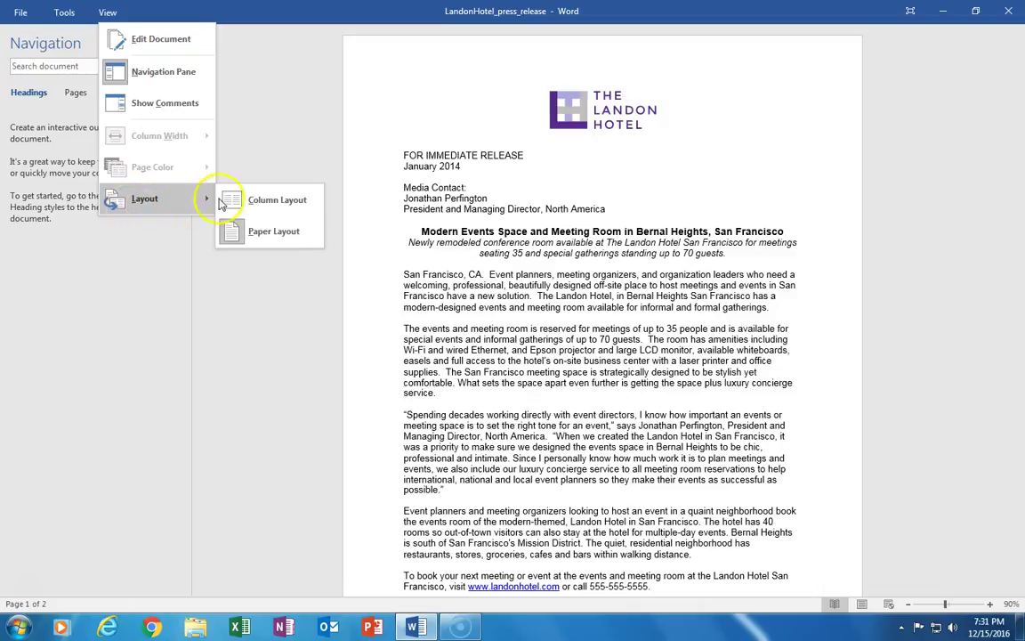
pyautogui.click(277, 202)
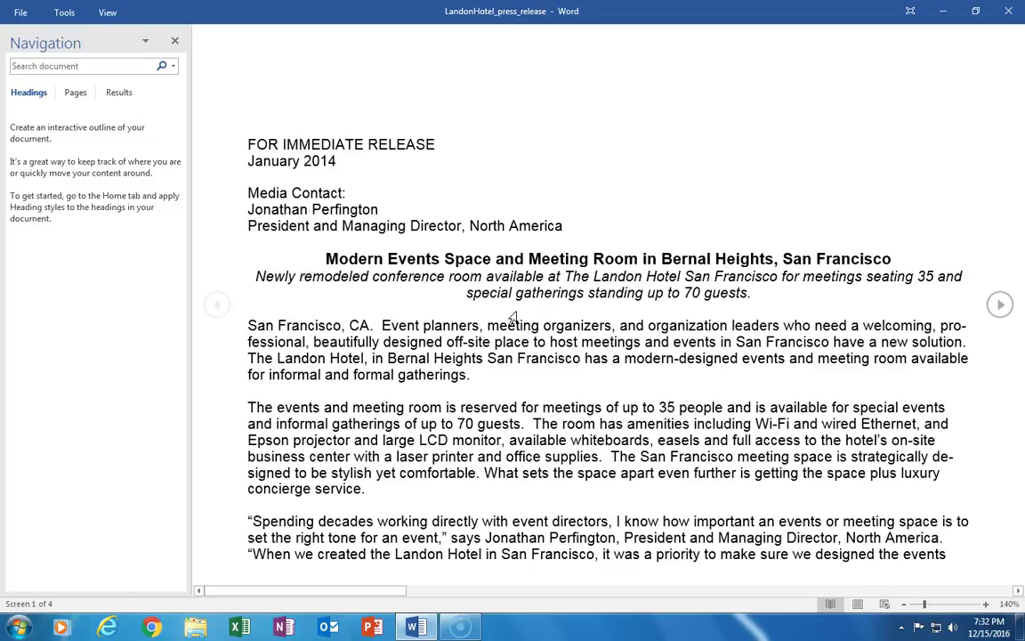
pyautogui.click(1001, 305)
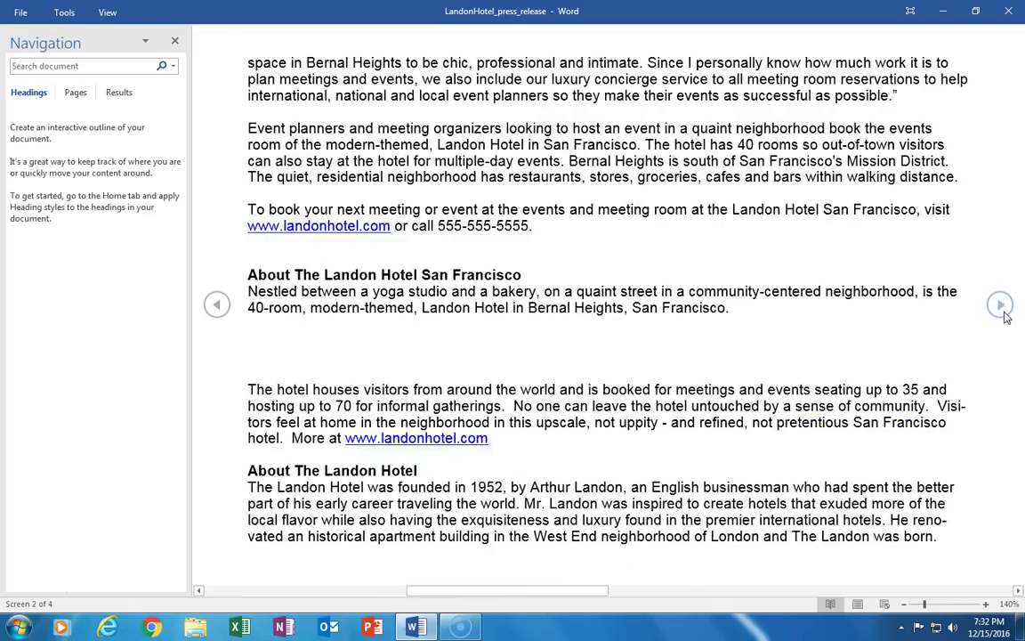
pyautogui.click(1004, 310)
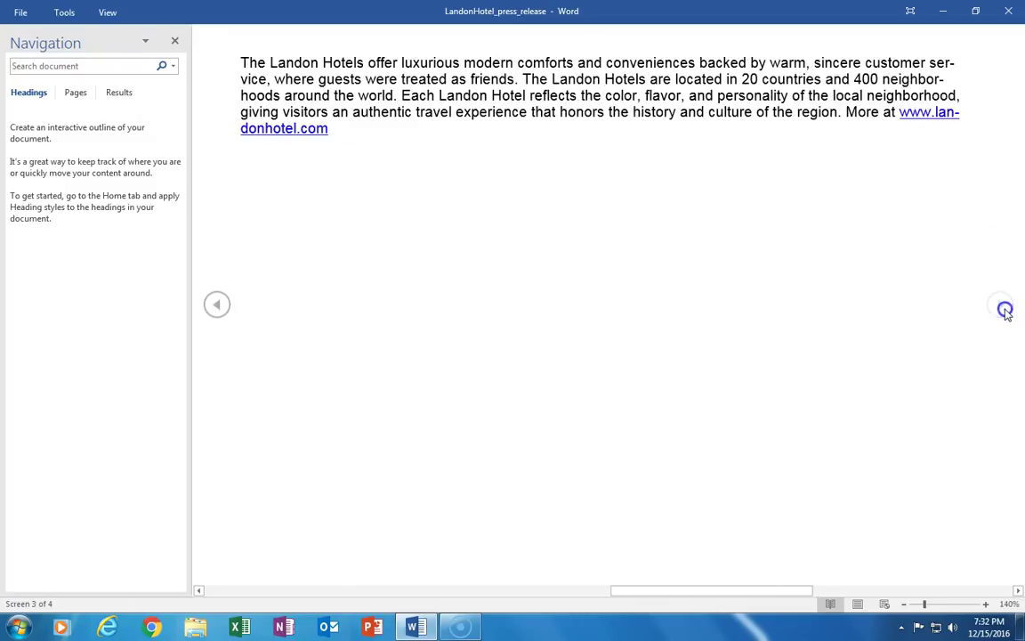
pyautogui.click(1003, 308)
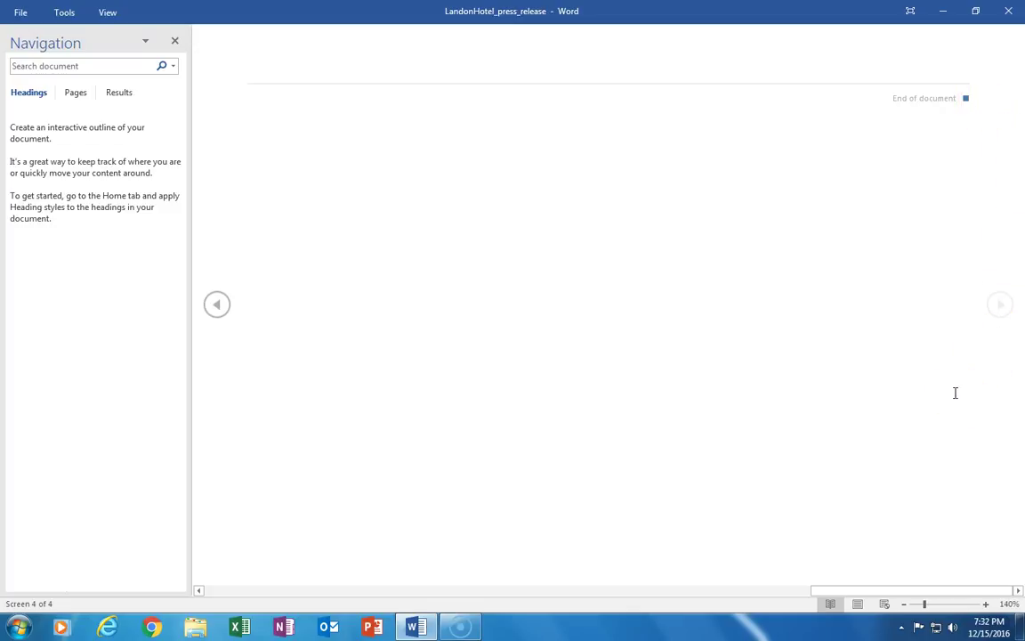
# - Return the press release to Print Layout and go back to the start of its first page
pyautogui.click(857, 605)
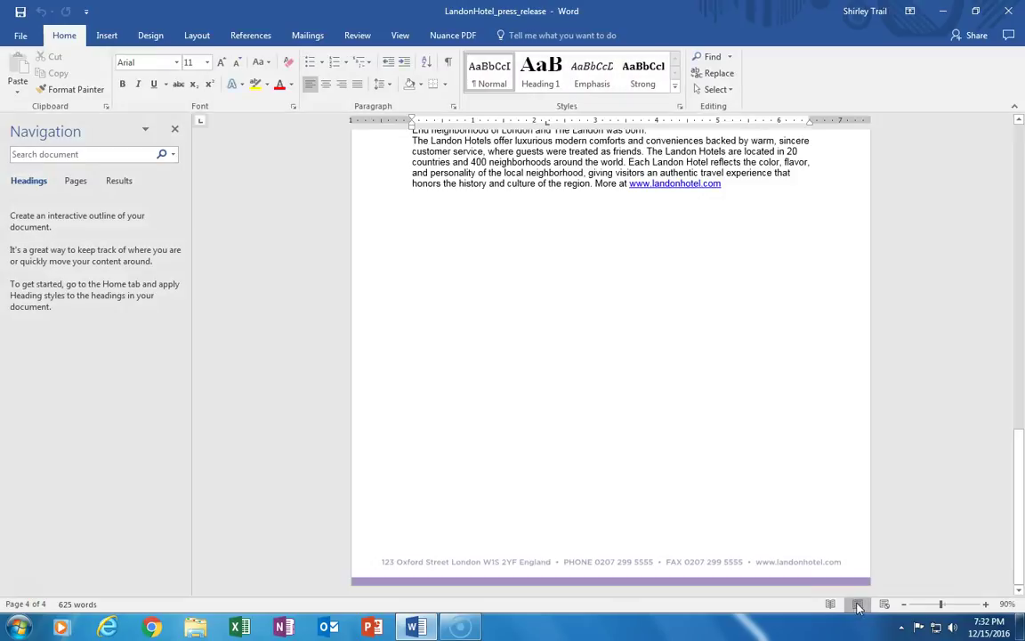
pyautogui.click(1020, 517)
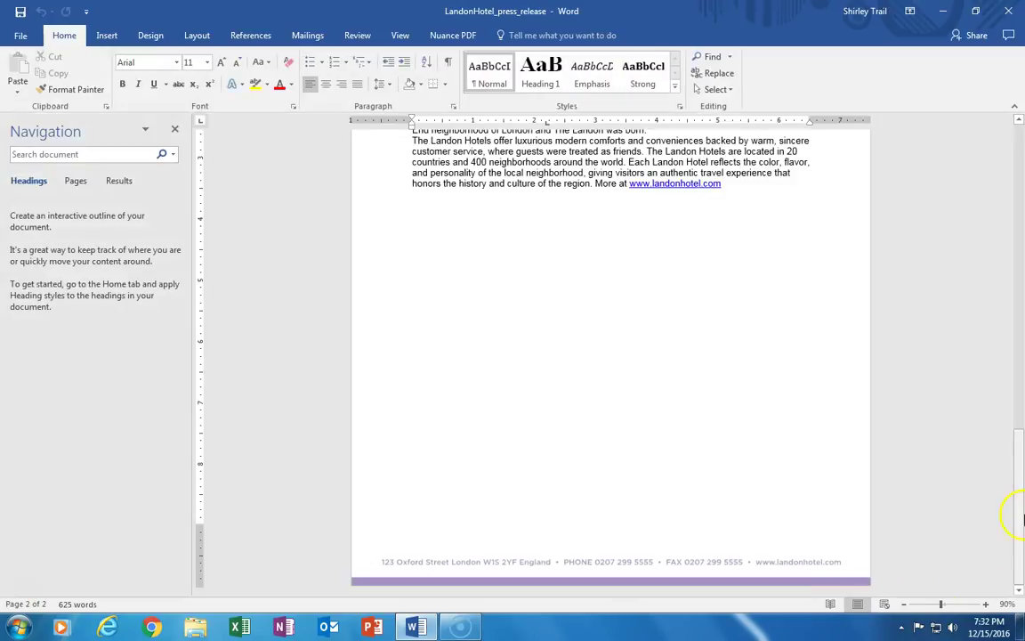
pyautogui.moveTo(1020, 504); pyautogui.dragTo(1020, 196)
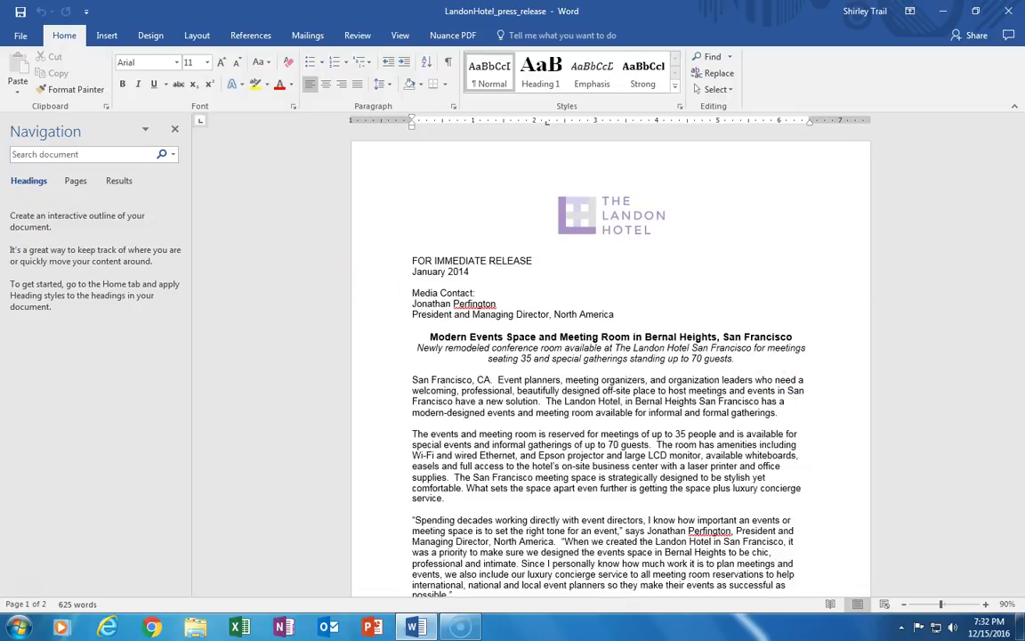
# - Close the press release document and exit the word processor
pyautogui.click(20, 34)
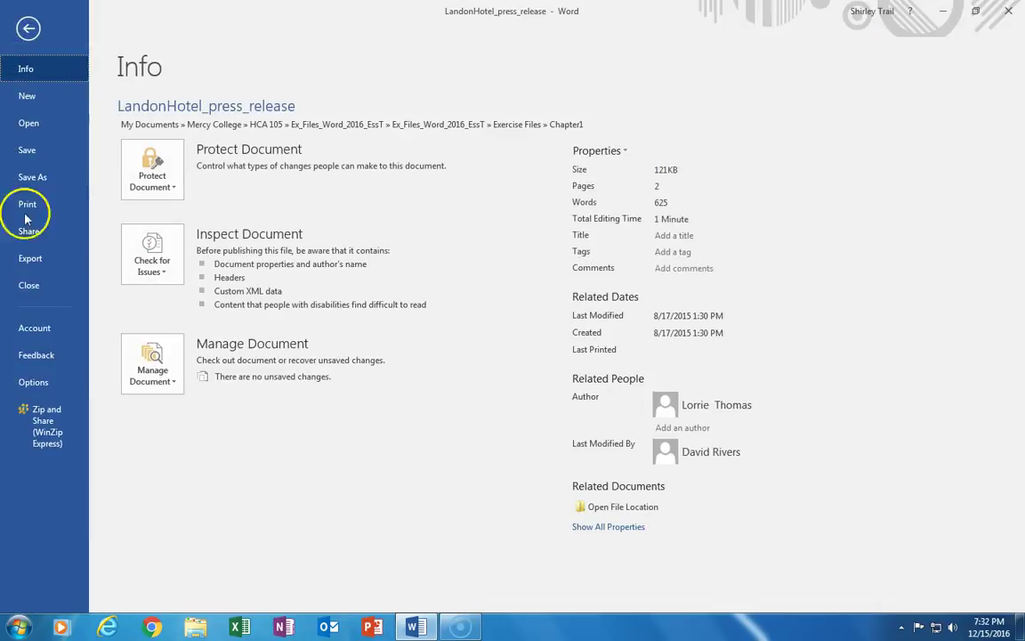
pyautogui.click(31, 285)
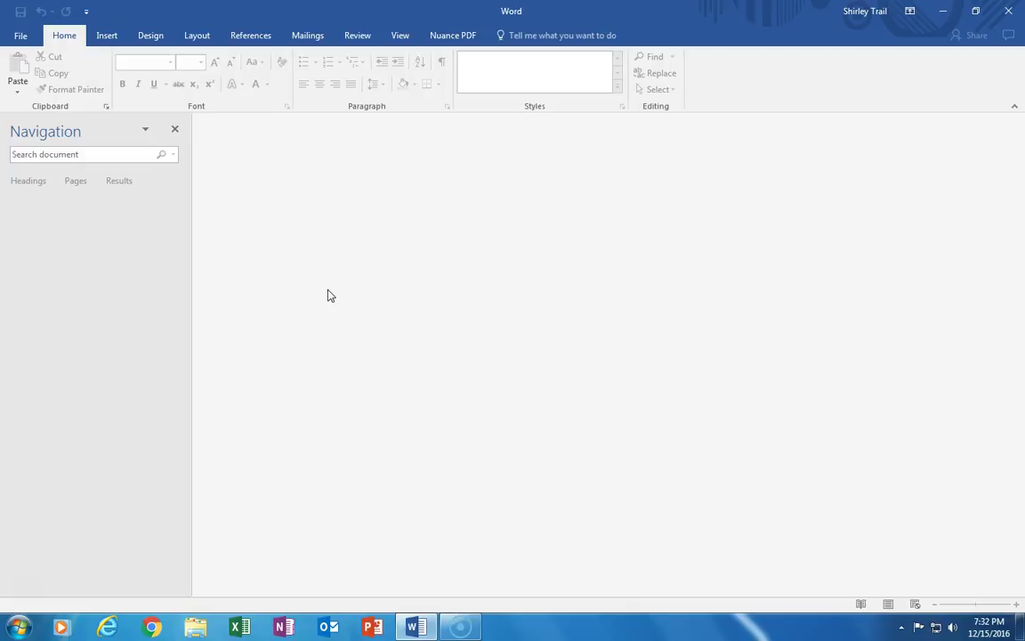
pyautogui.click(21, 36)
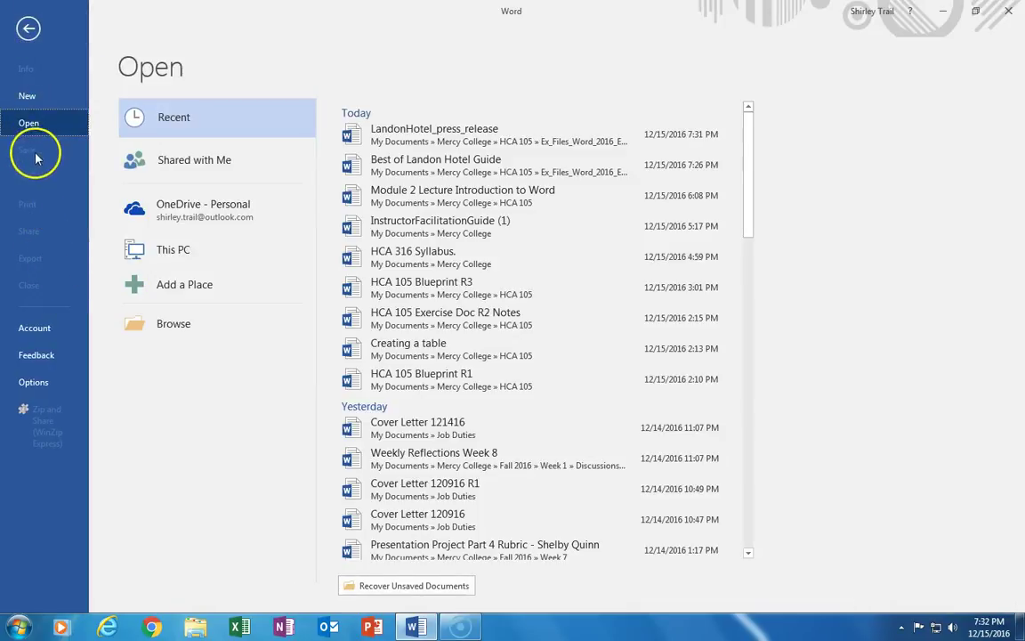
pyautogui.click(25, 25)
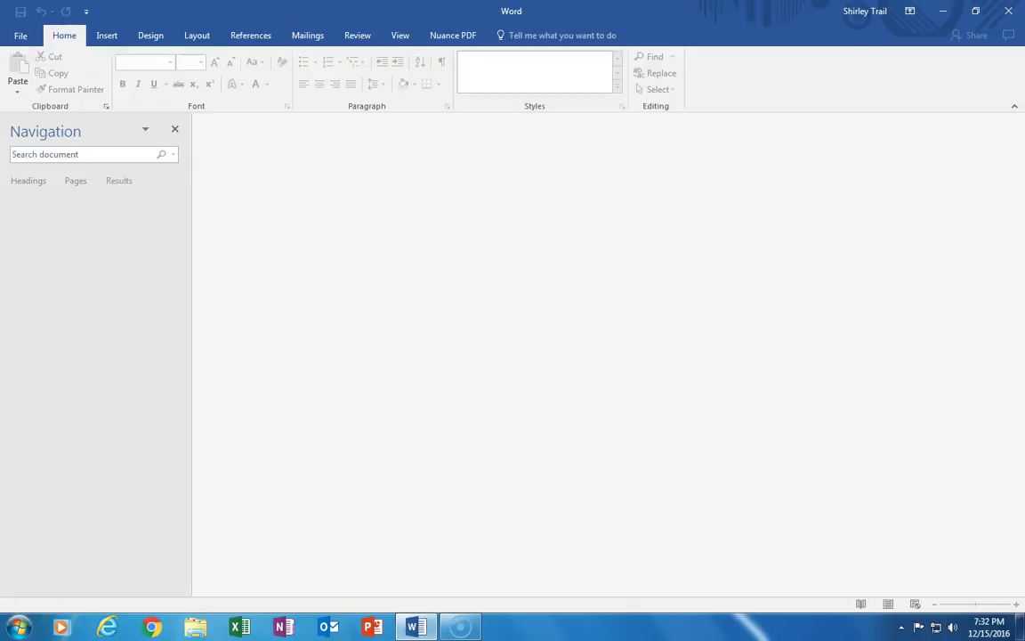
pyautogui.click(1008, 11)
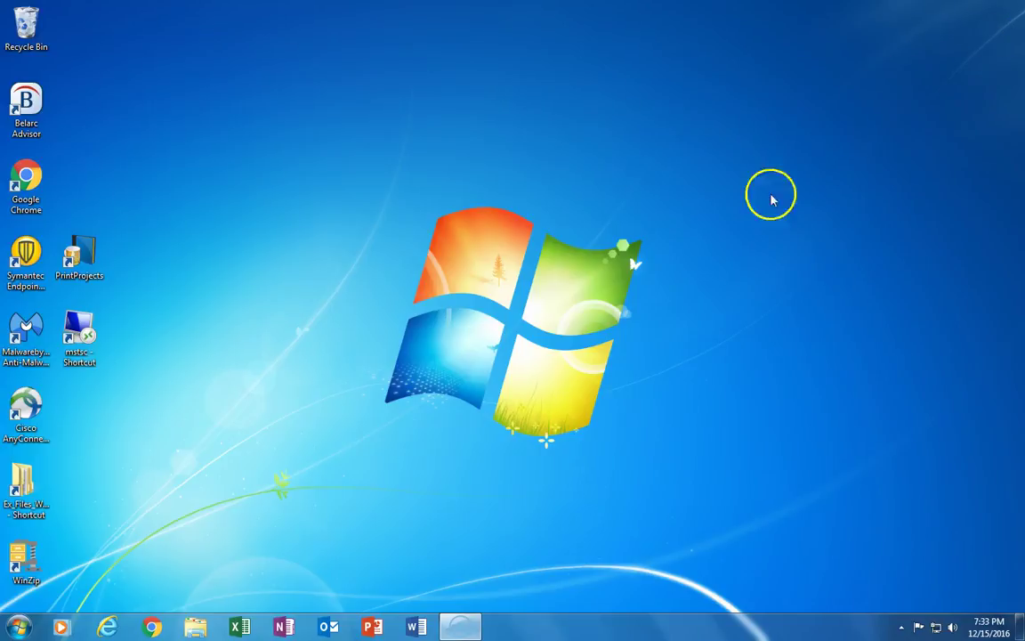
pyautogui.click(461, 627)
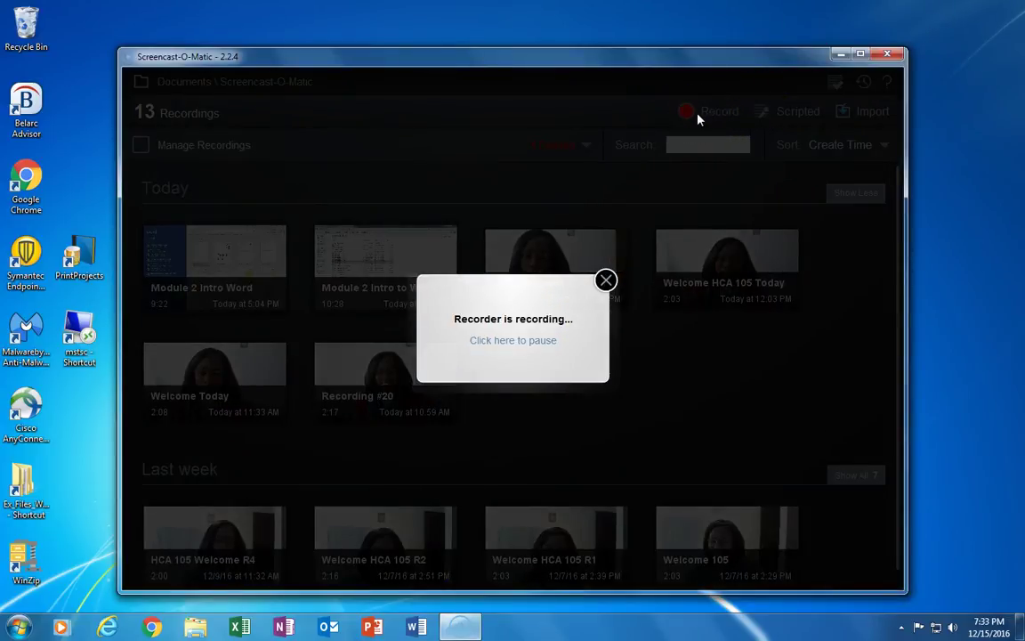
pyautogui.click(537, 342)
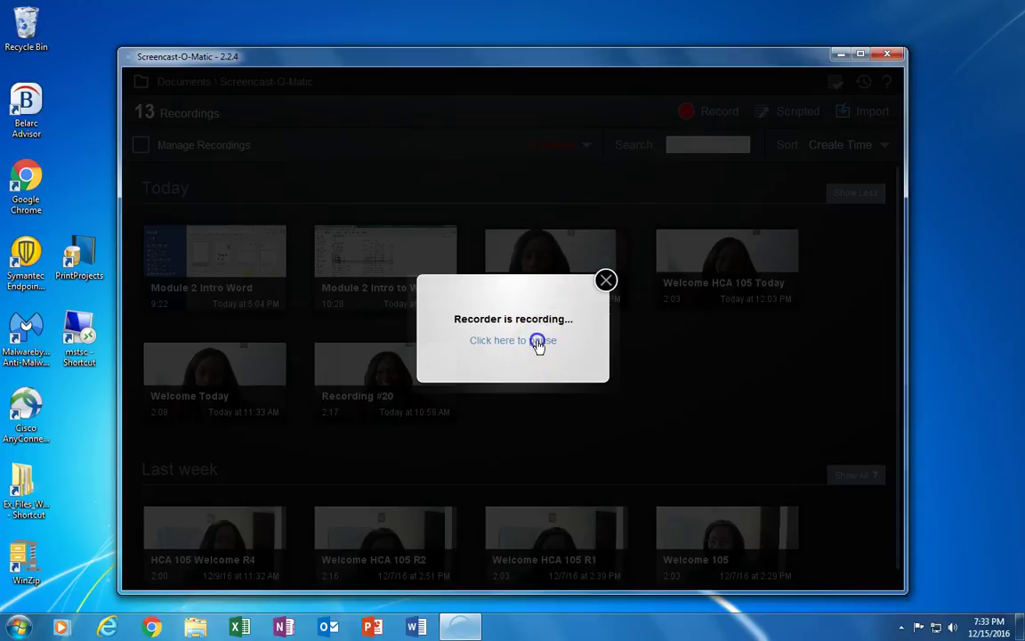